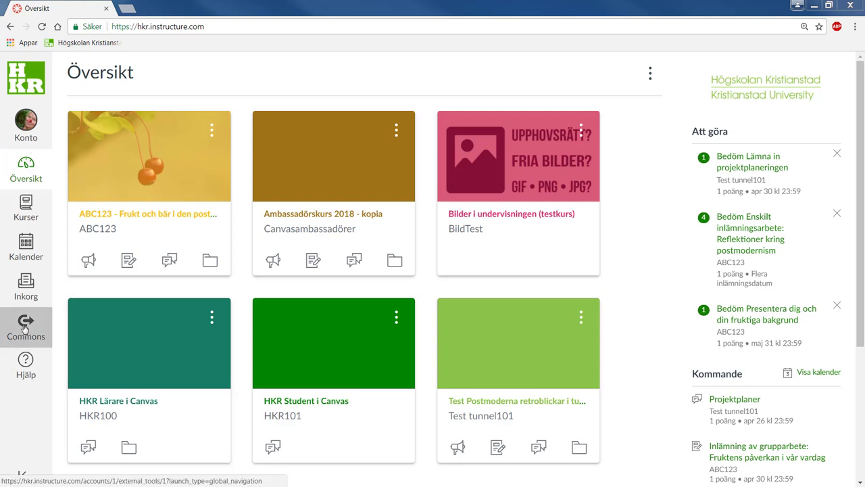
- Look at Commons, and open the Utveckling BA1234 course from the list of all courses
left_click(24, 328)
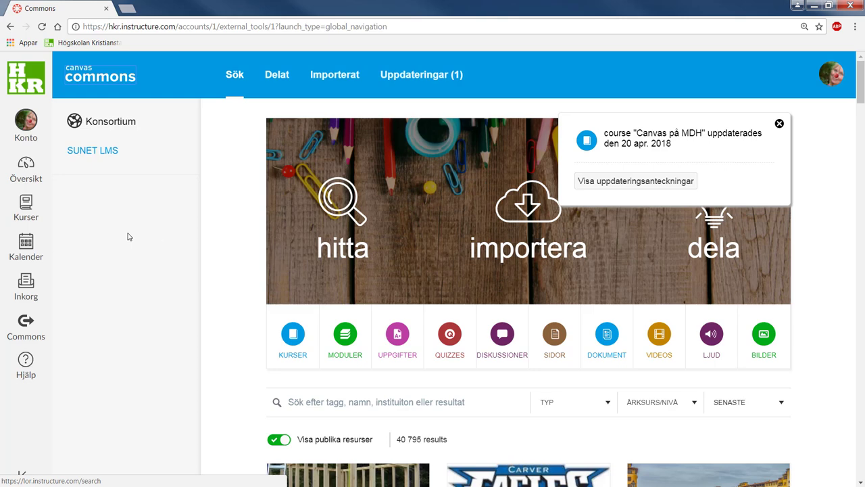
left_click(22, 217)
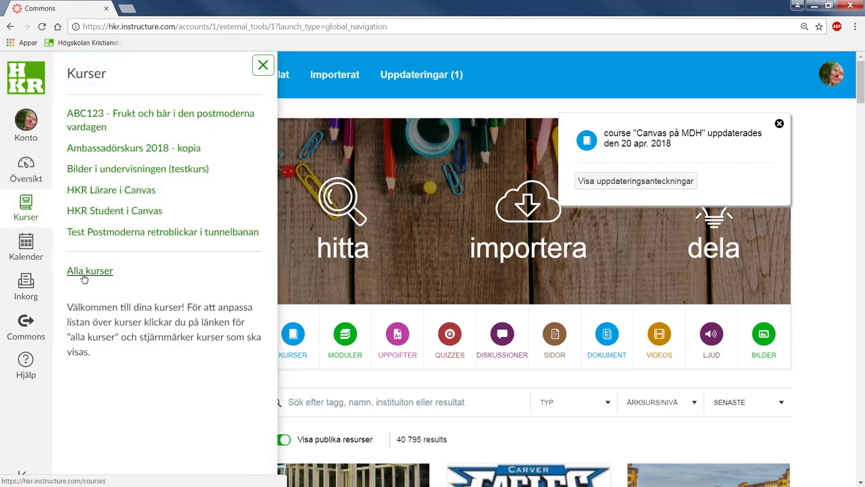
left_click(93, 277)
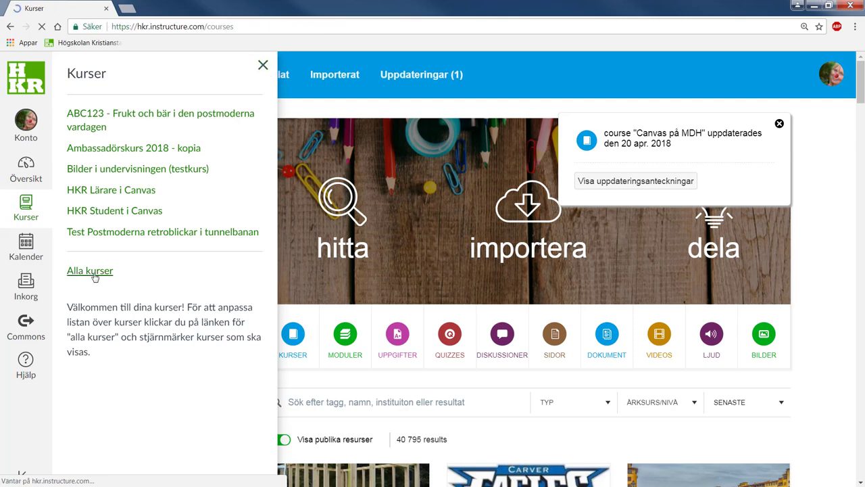
scroll(475, 271, "down", 4)
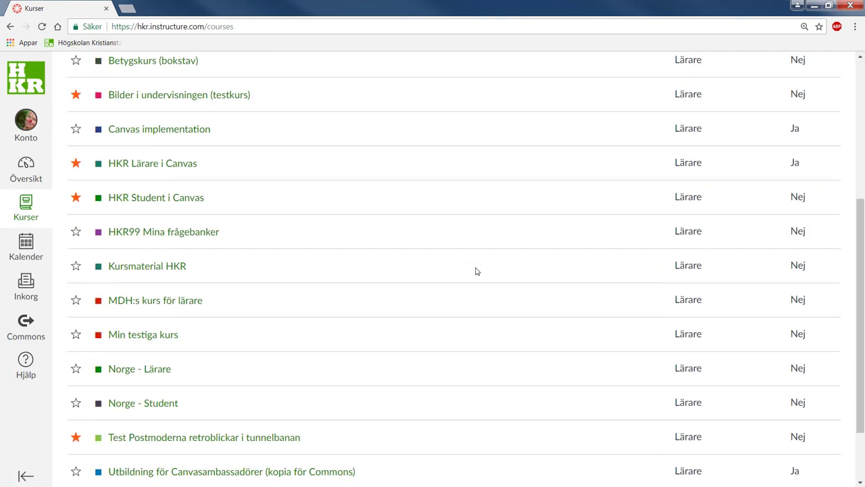
scroll(476, 270, "down", 1)
scroll(475, 270, "up", 5)
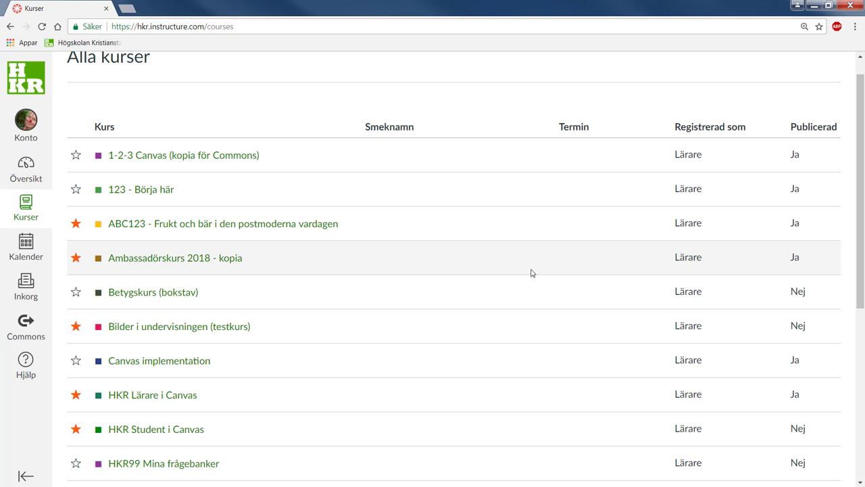
scroll(425, 257, "down", 2)
scroll(426, 257, "down", 3)
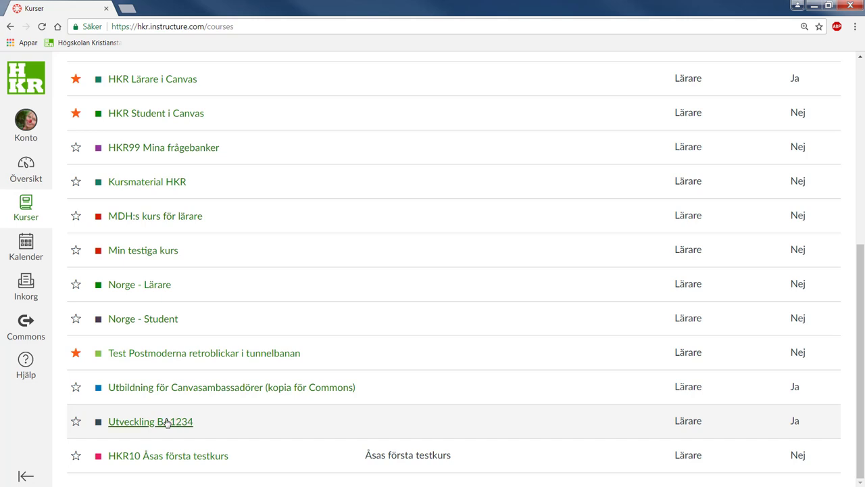
left_click(168, 423)
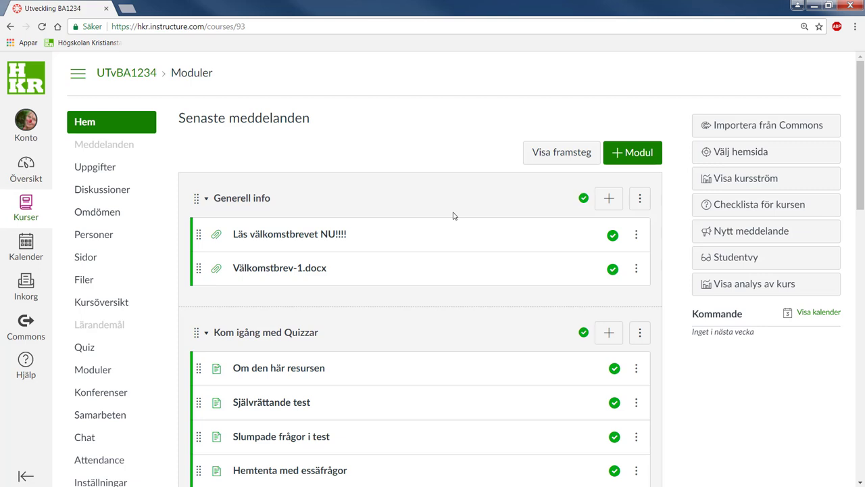
left_click(769, 231)
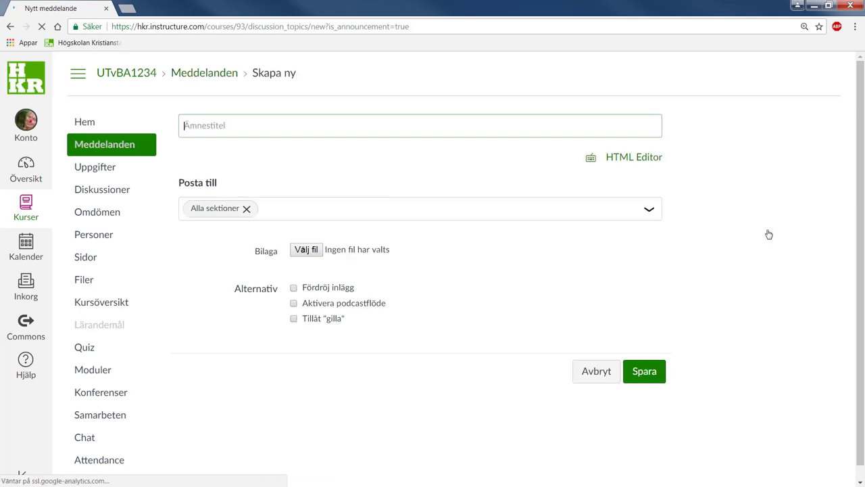
left_click(481, 126)
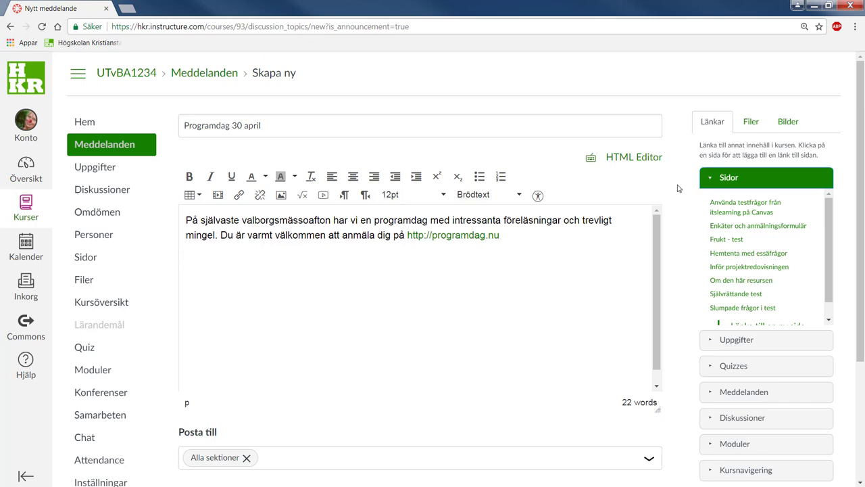
scroll(679, 188, "down", 3)
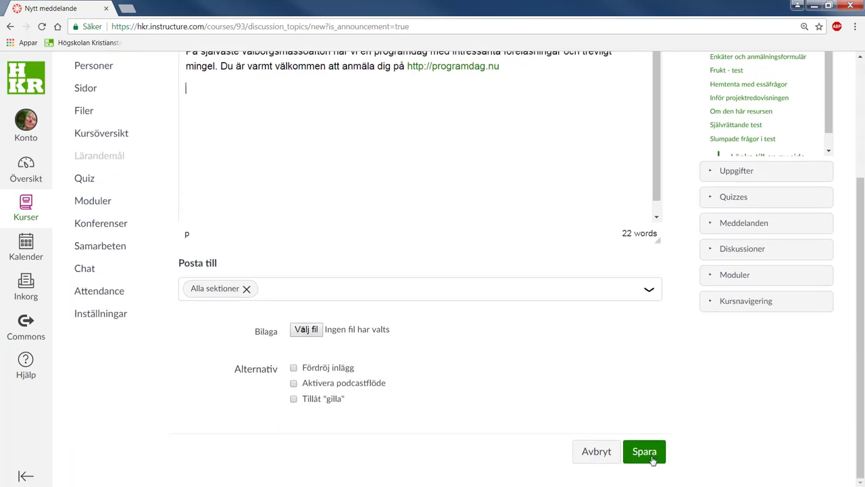
left_click(652, 459)
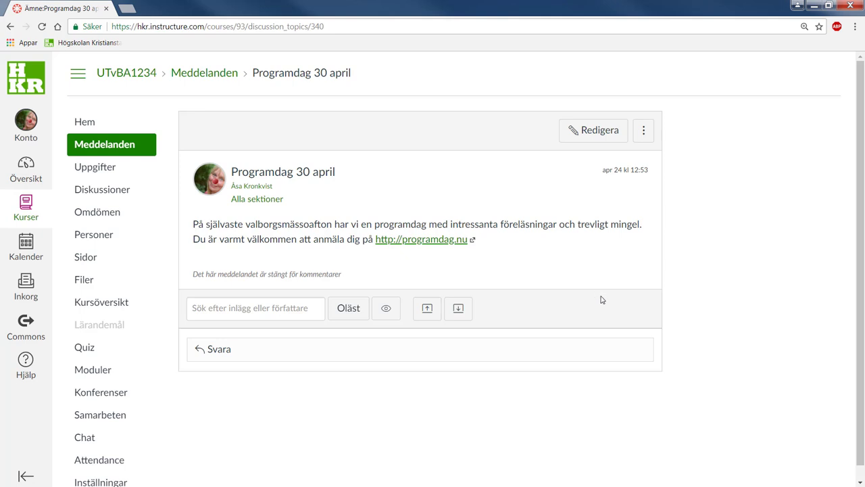
- Start sharing the announcement to Commons and give it the description "Inbjudan till programdag"
left_click(644, 131)
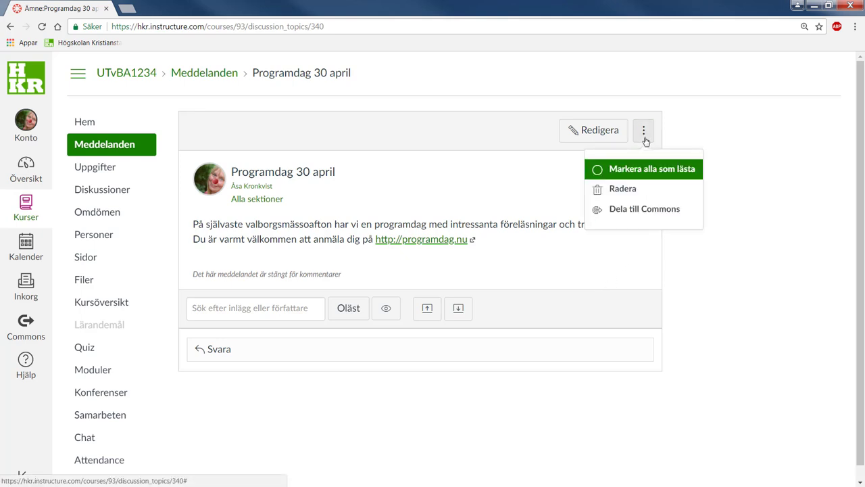
left_click(636, 209)
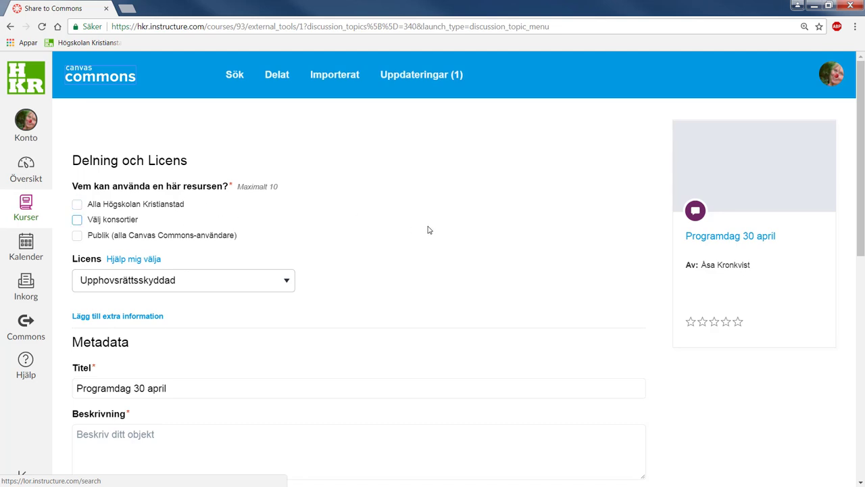
scroll(428, 229, "down", 2)
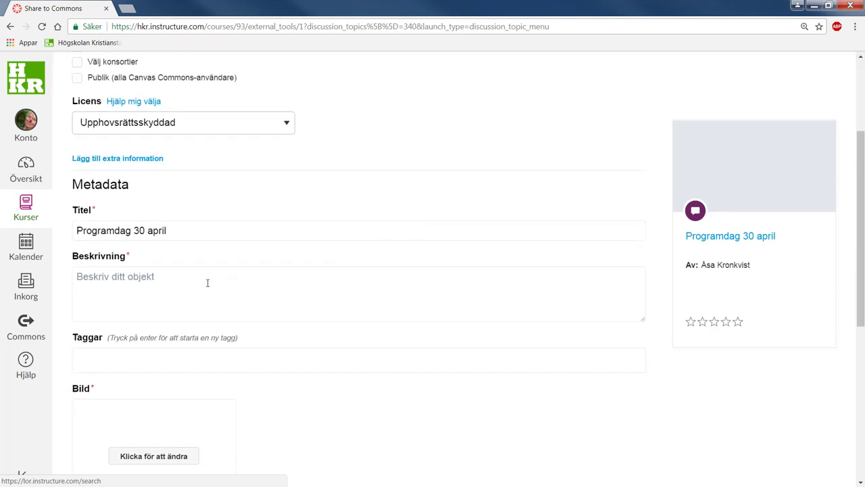
left_click(199, 280)
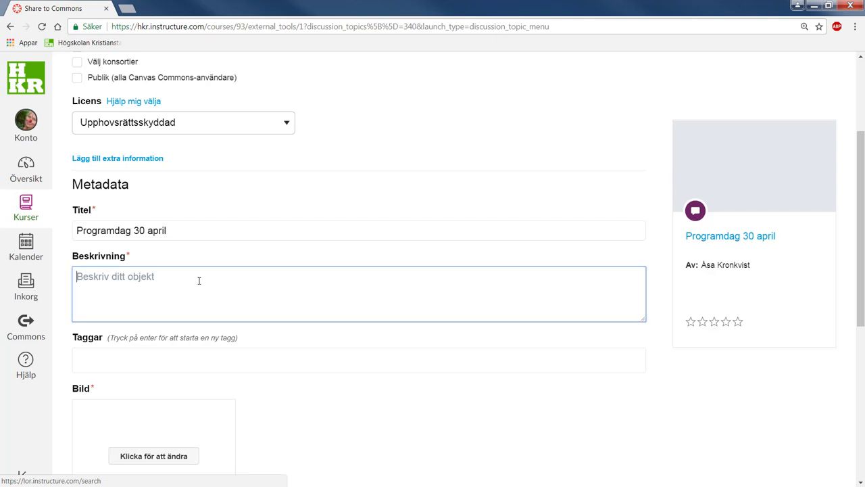
type("Inbjudan till programdag")
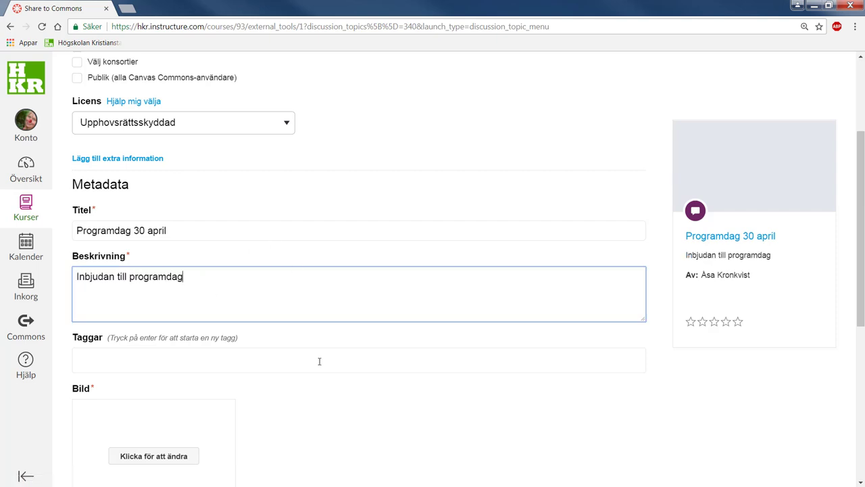
- Set the resource's image to the first Flickr result for "roses" and share the resource to Commons
scroll(341, 355, "down", 2)
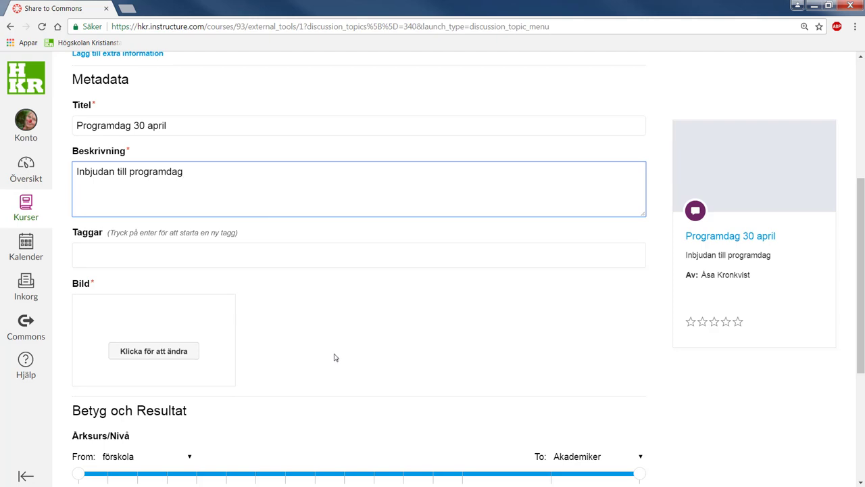
left_click(177, 354)
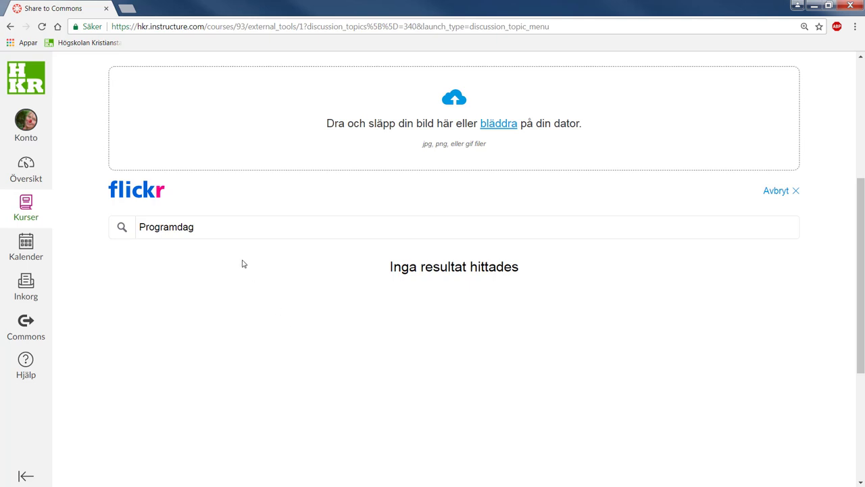
left_click_drag(254, 230, 107, 304)
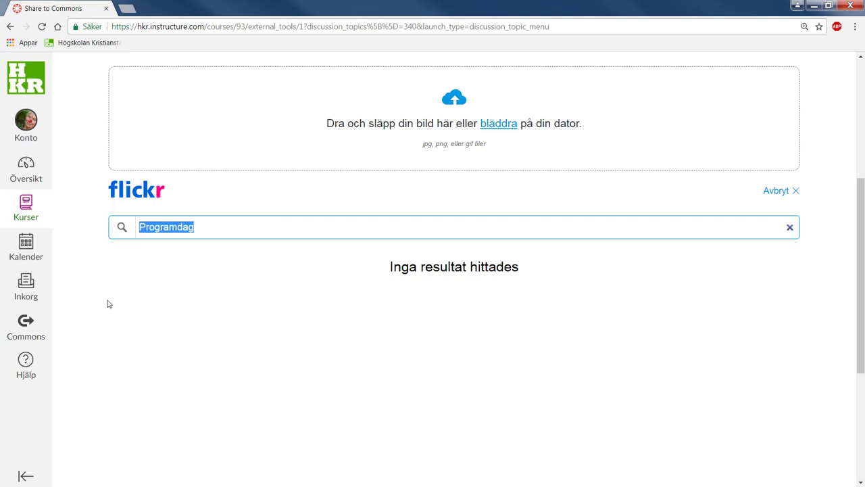
key("BackSpace")
type("ro")
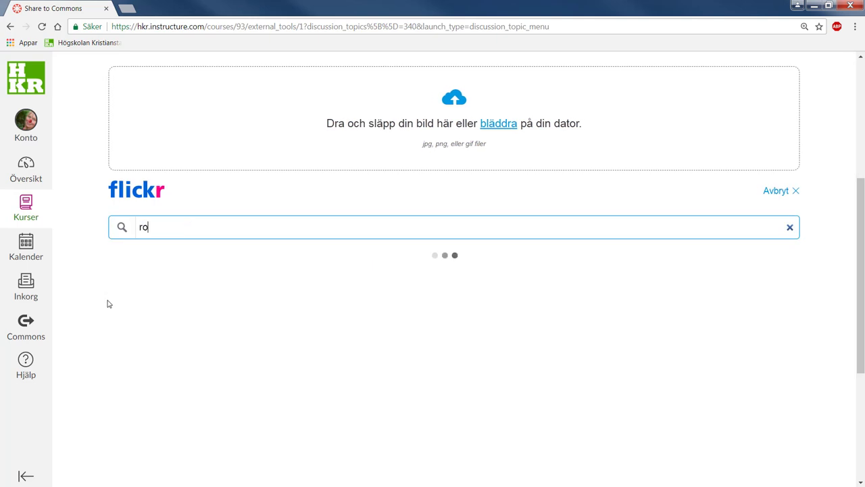
type("ses")
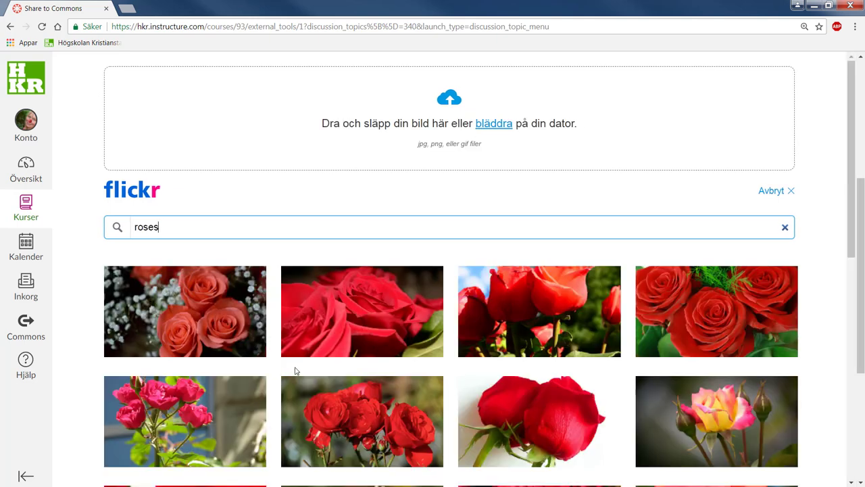
left_click(204, 330)
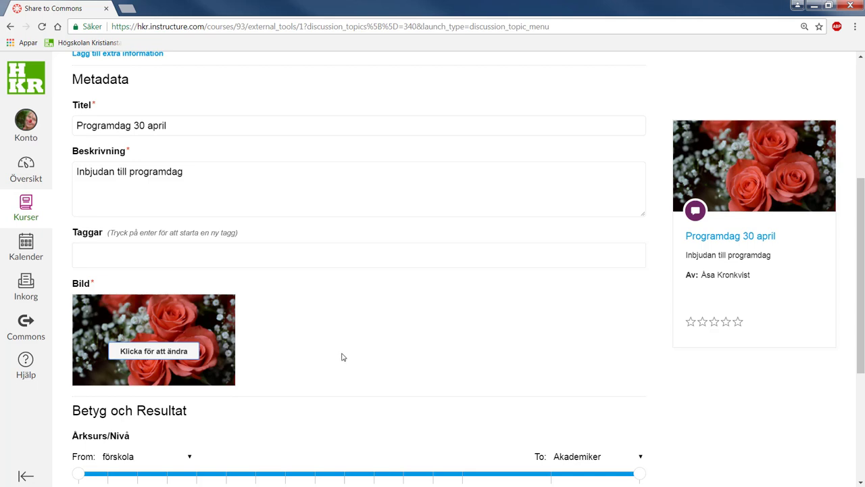
scroll(442, 345, "down", 3)
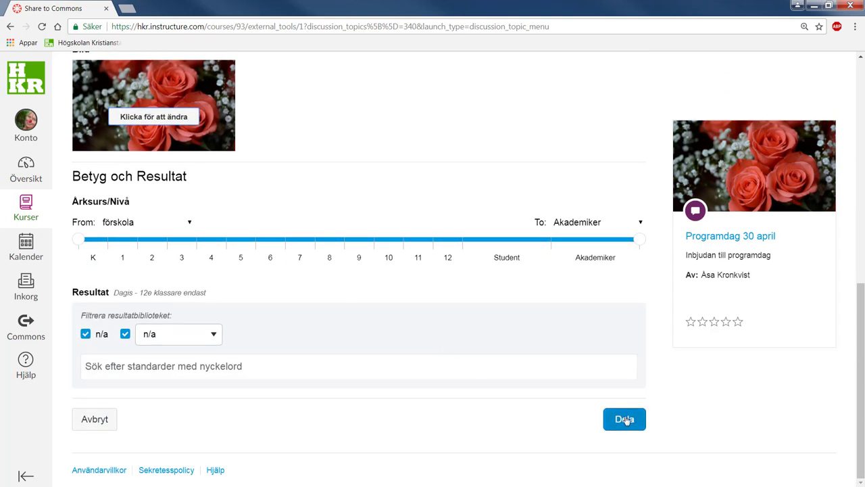
left_click(625, 420)
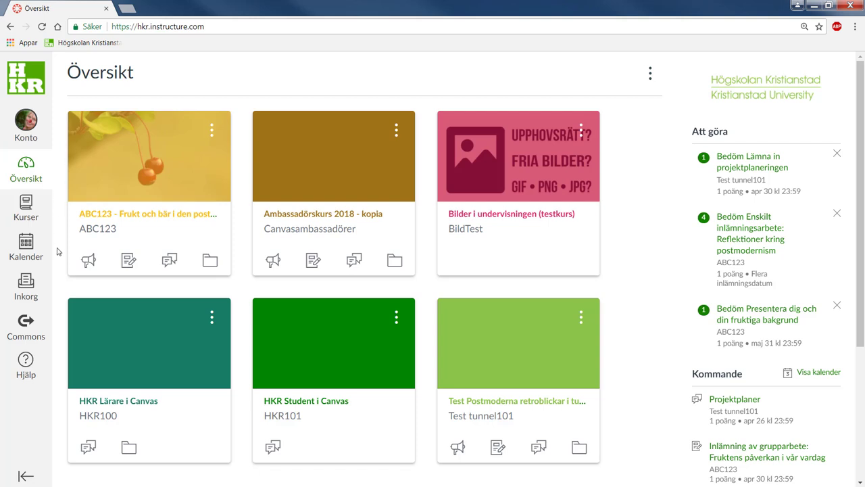
- Open the "Programdag 30 april" resource from the shared resources in Commons
left_click(31, 330)
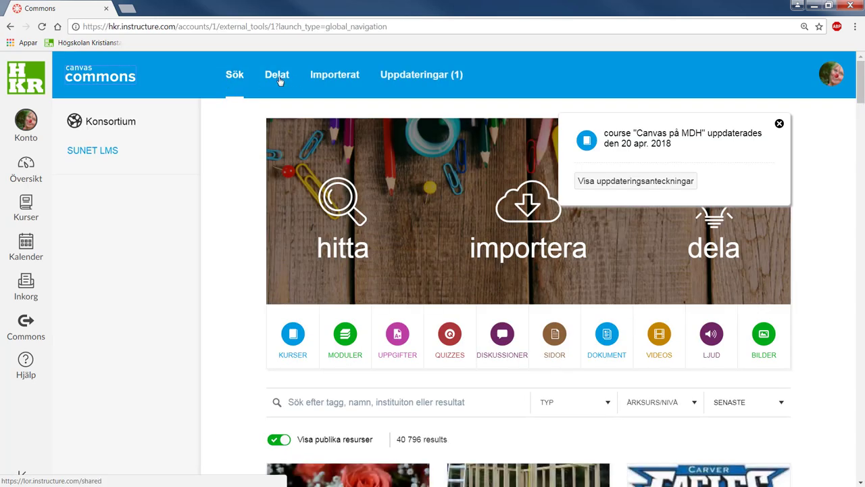
left_click(277, 77)
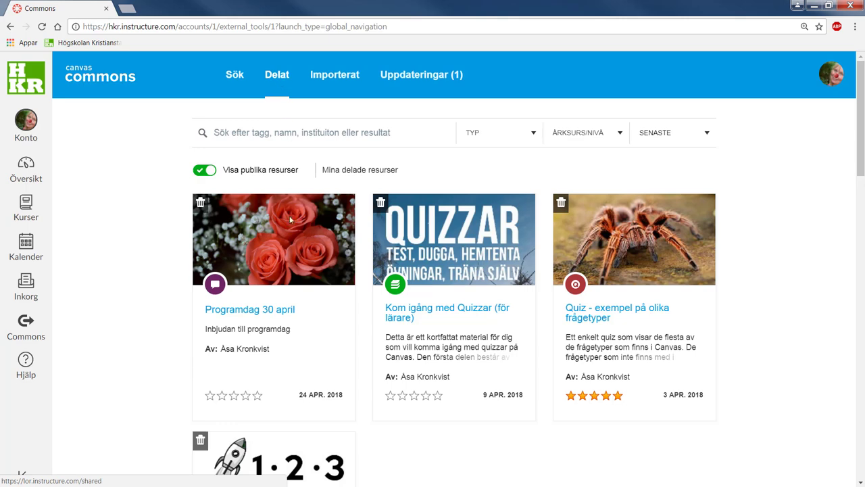
left_click(267, 313)
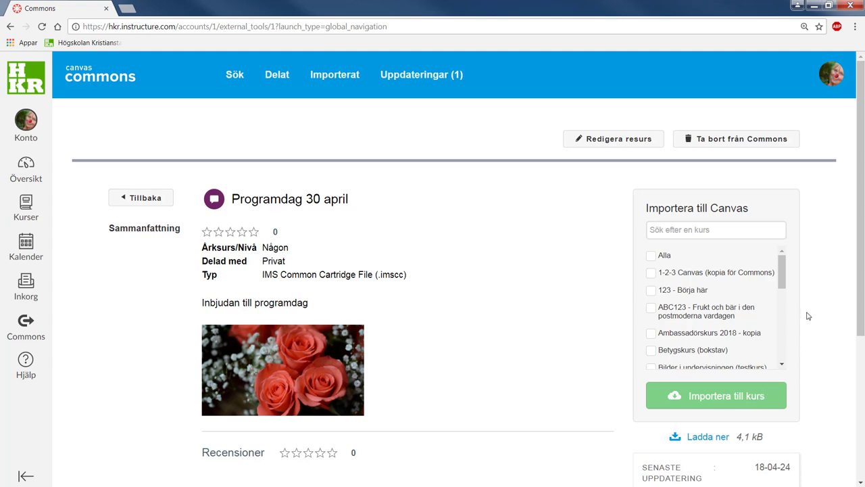
- Import the announcement into the courses Min testiga kurs, Test Postmoderna retroblickar i tunnelbanan and the HKR10 test course
left_click_drag(786, 280, 728, 320)
left_click(651, 298)
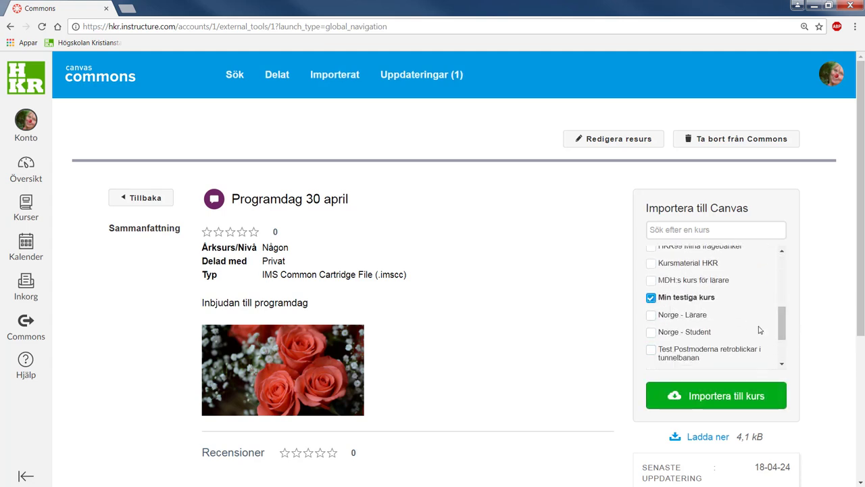
left_click(650, 350)
scroll(739, 344, "down", 3)
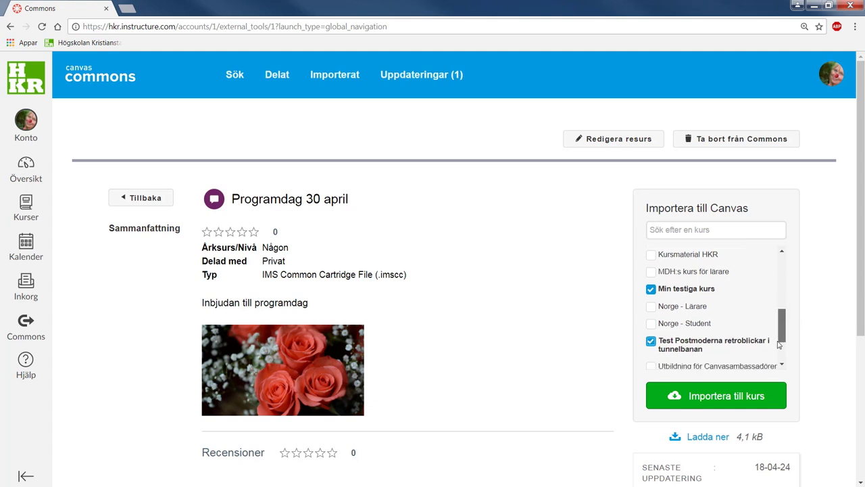
left_click(652, 347)
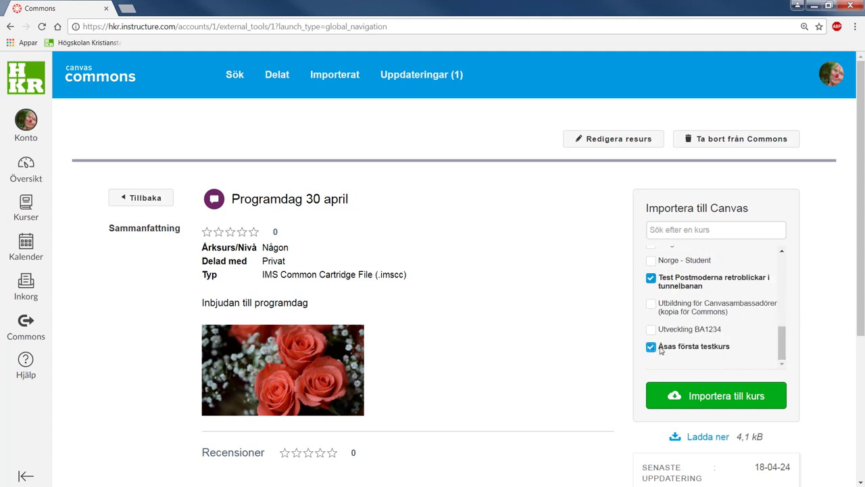
left_click(715, 398)
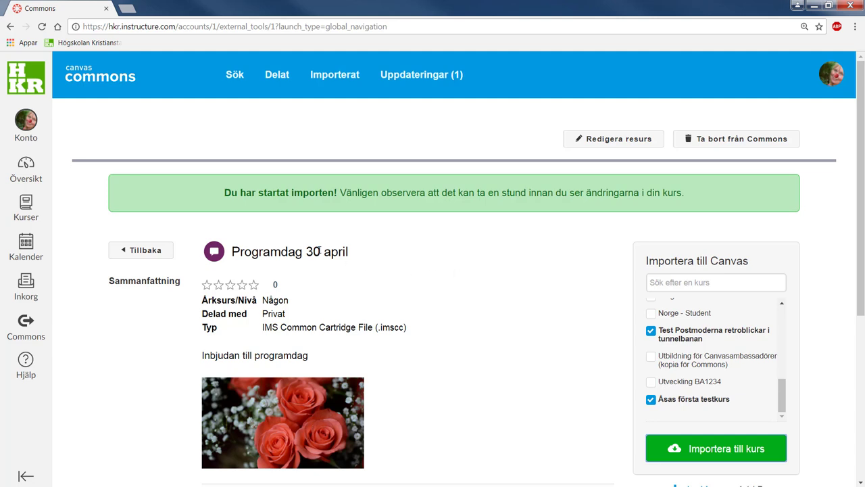
- Open the Test Postmoderna retroblickar i tunnelbanan course from the course overview
left_click(23, 165)
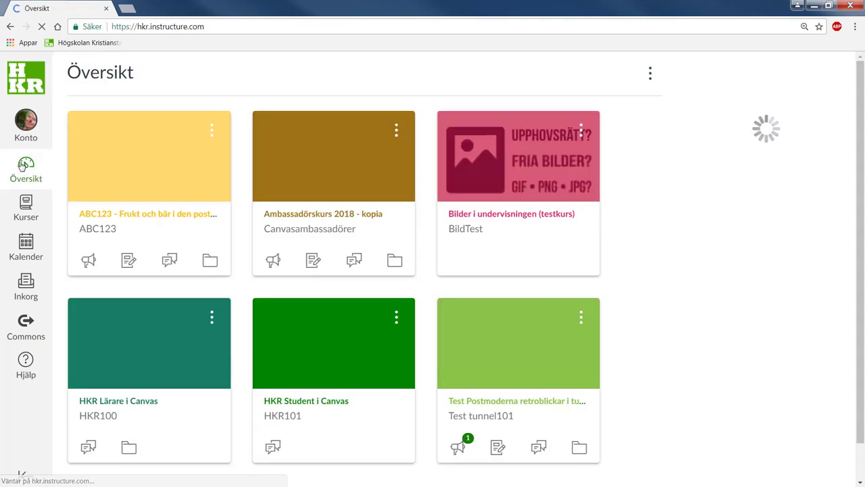
left_click(559, 402)
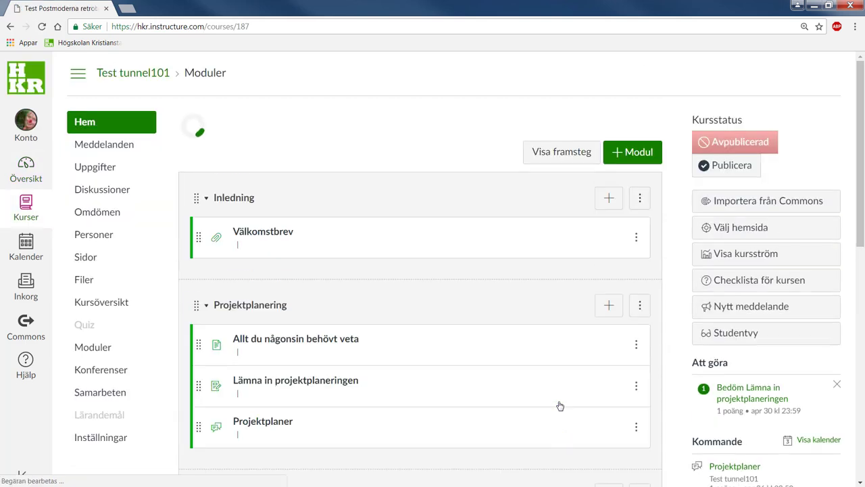